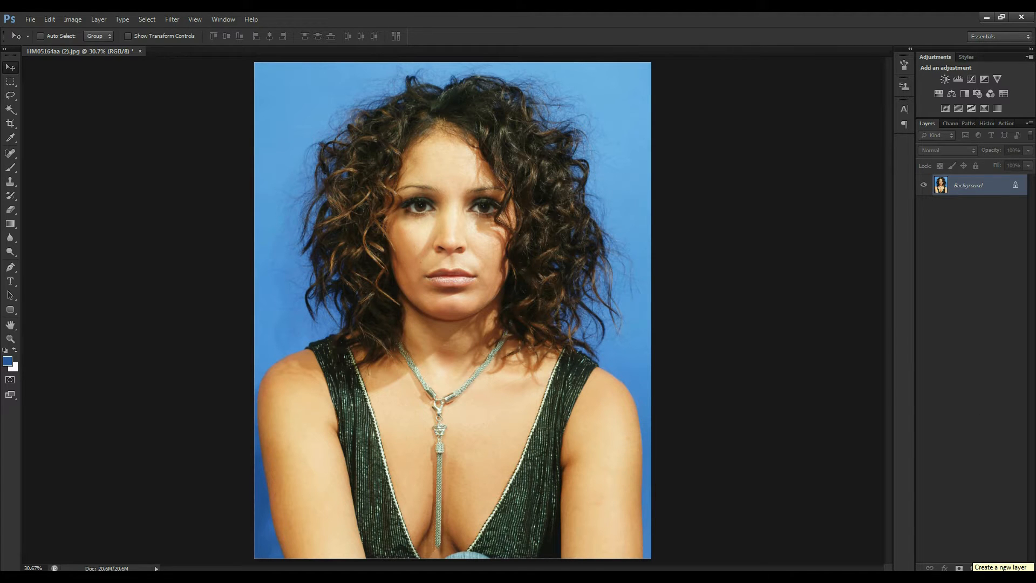
Add a blank layer above the portrait and sample the light blue backdrop beside the hair with Color Range.
click(1004, 567)
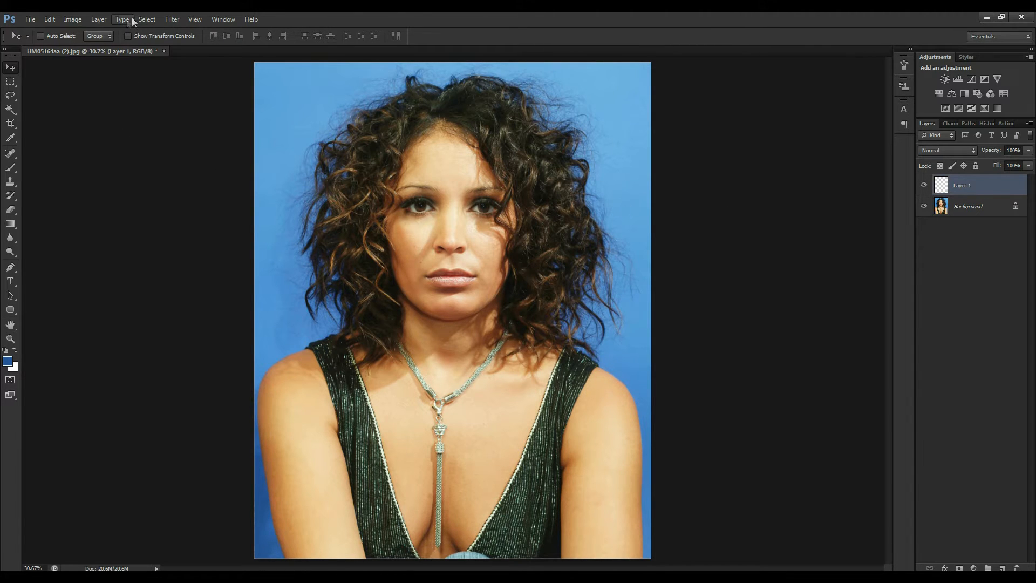
click(146, 20)
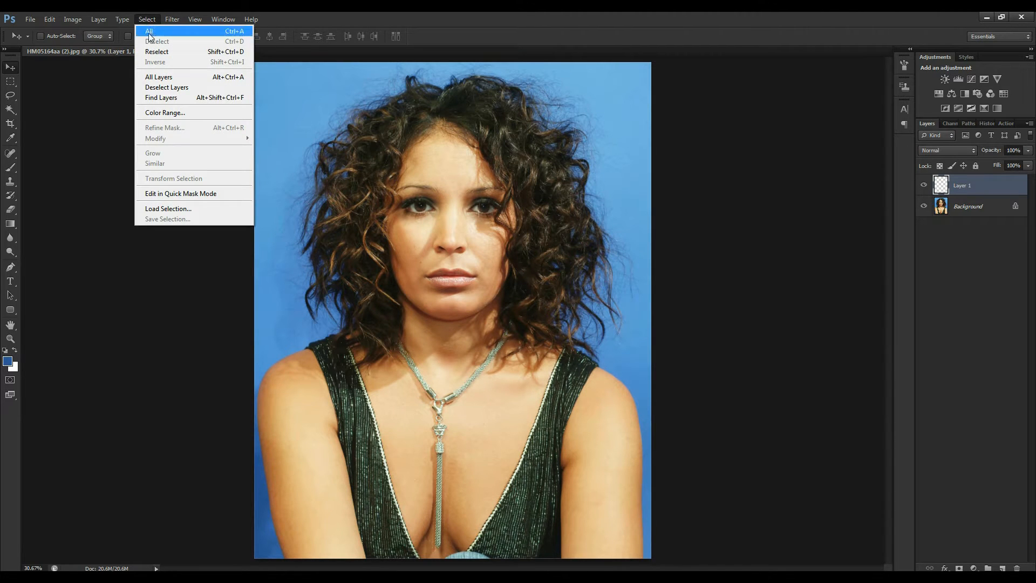
click(164, 112)
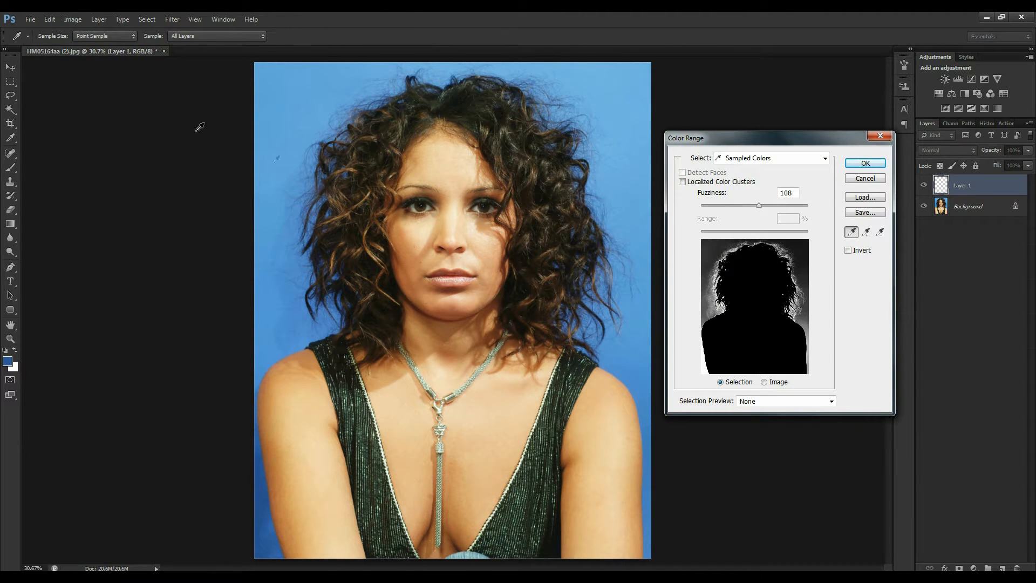
drag(772, 143, 755, 146)
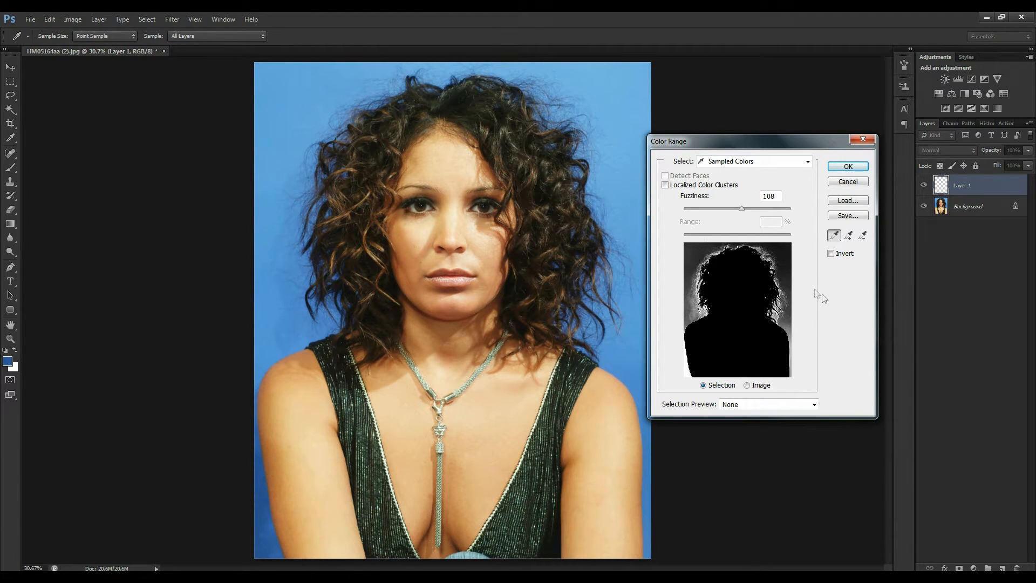
click(834, 236)
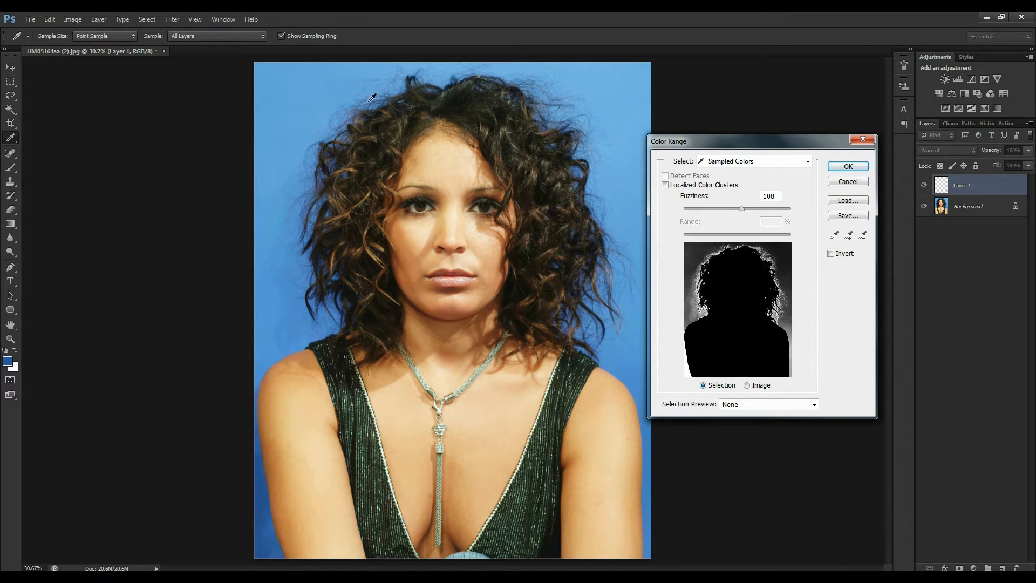
click(292, 113)
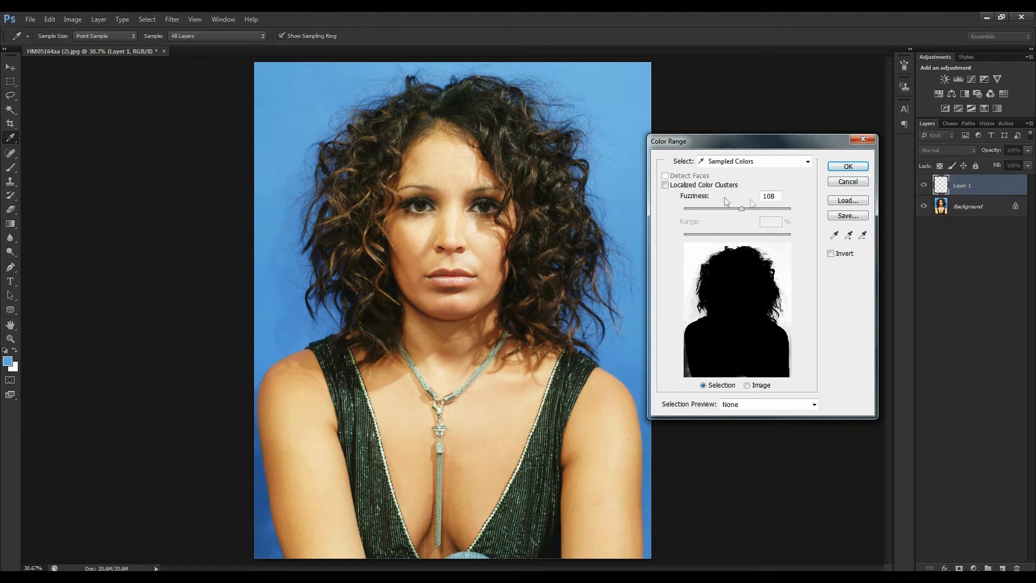
Add the darker blue of the backdrop's lower-left corner to the sampled colours, set fuzziness to 107 and create the selection.
drag(698, 199, 729, 200)
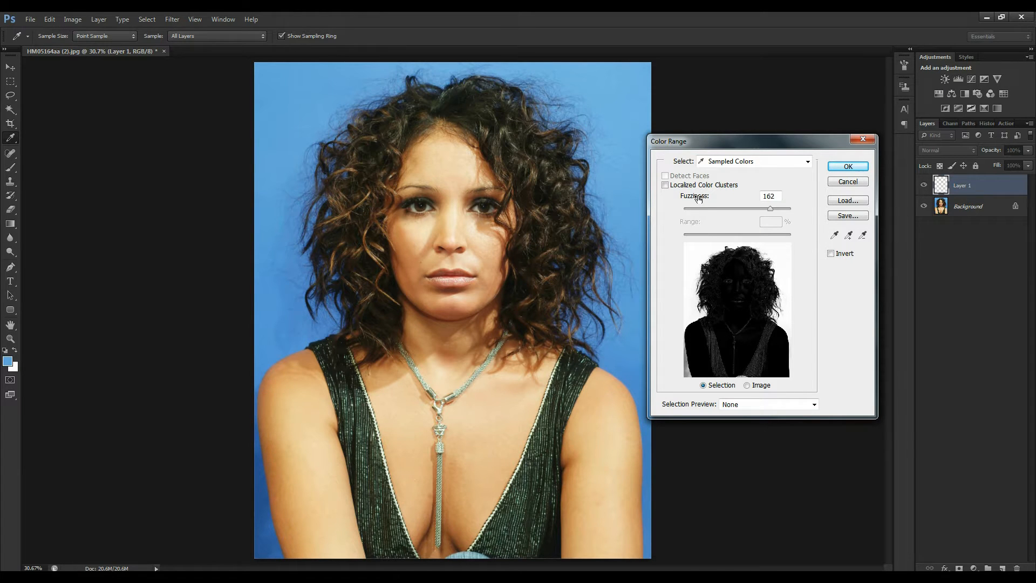
drag(697, 199, 676, 199)
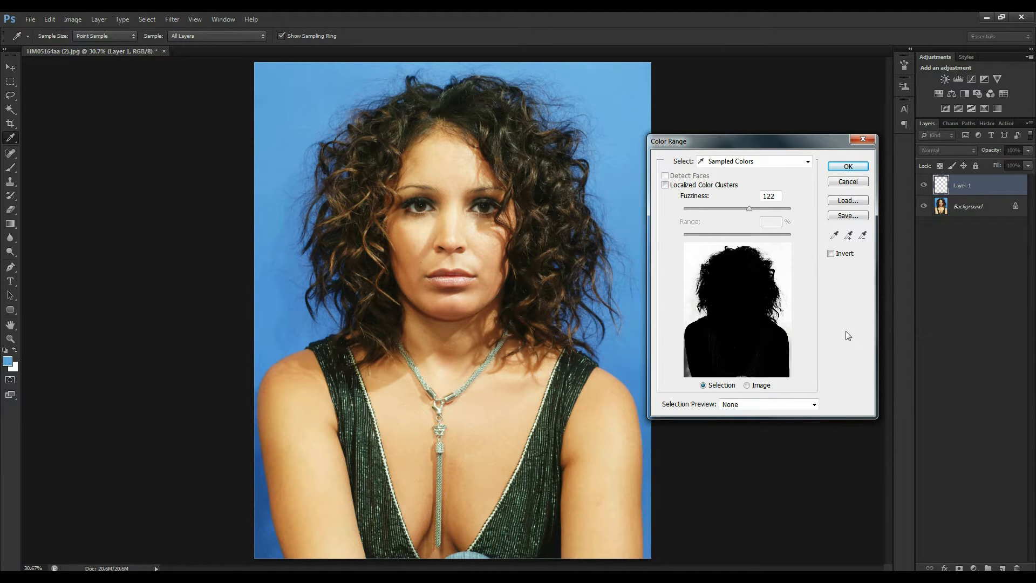
click(850, 237)
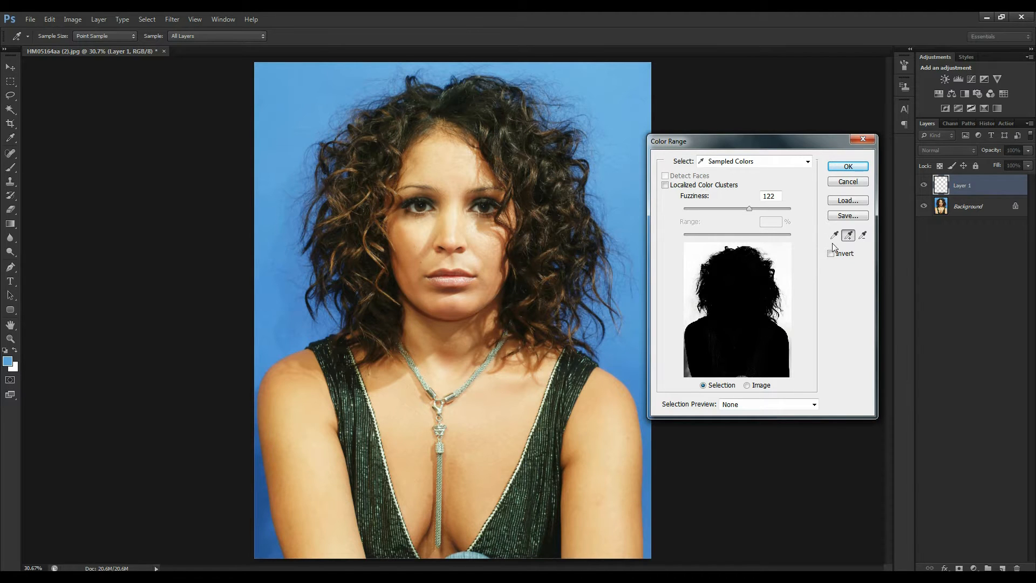
click(269, 527)
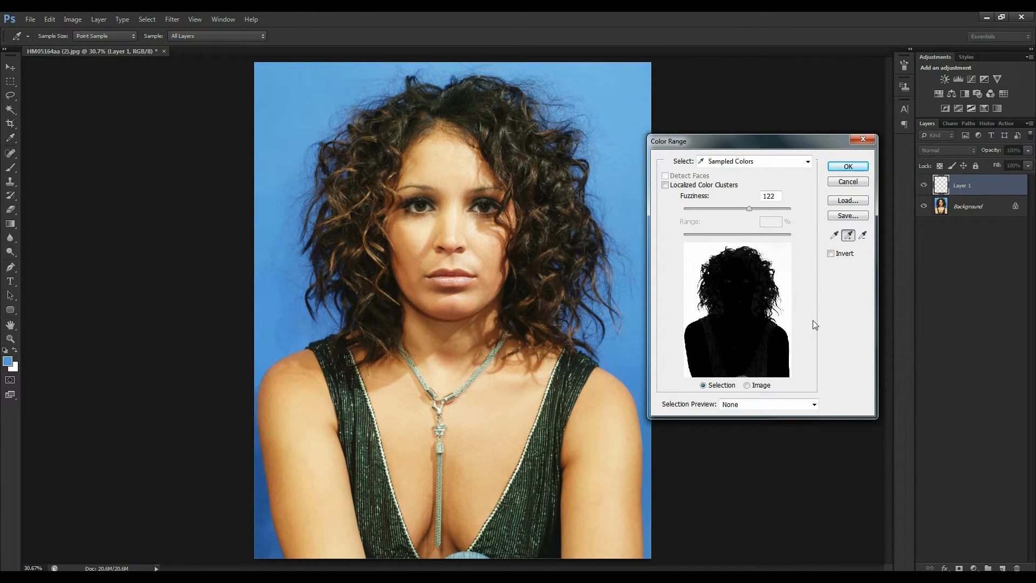
drag(698, 198, 691, 200)
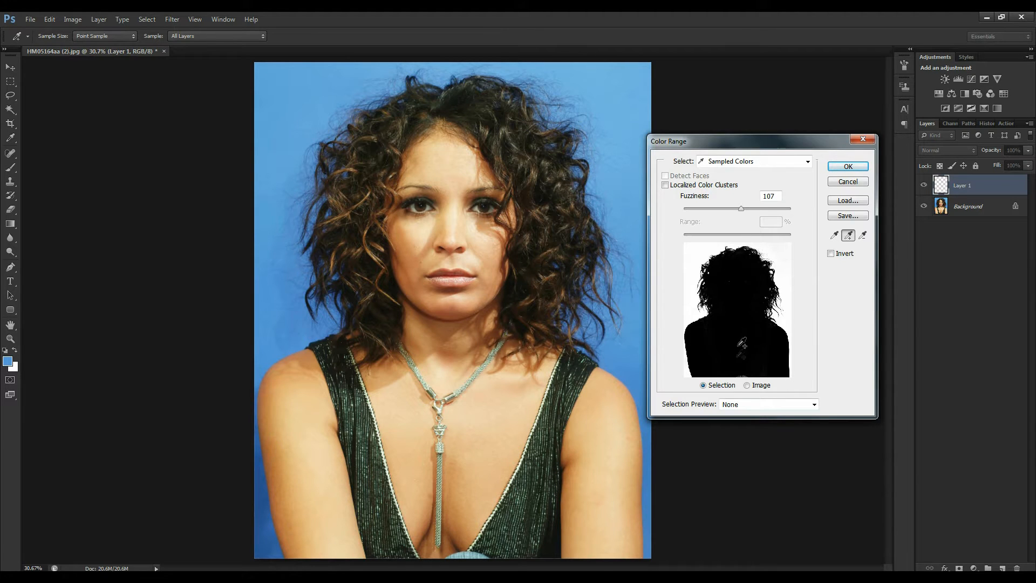
click(849, 167)
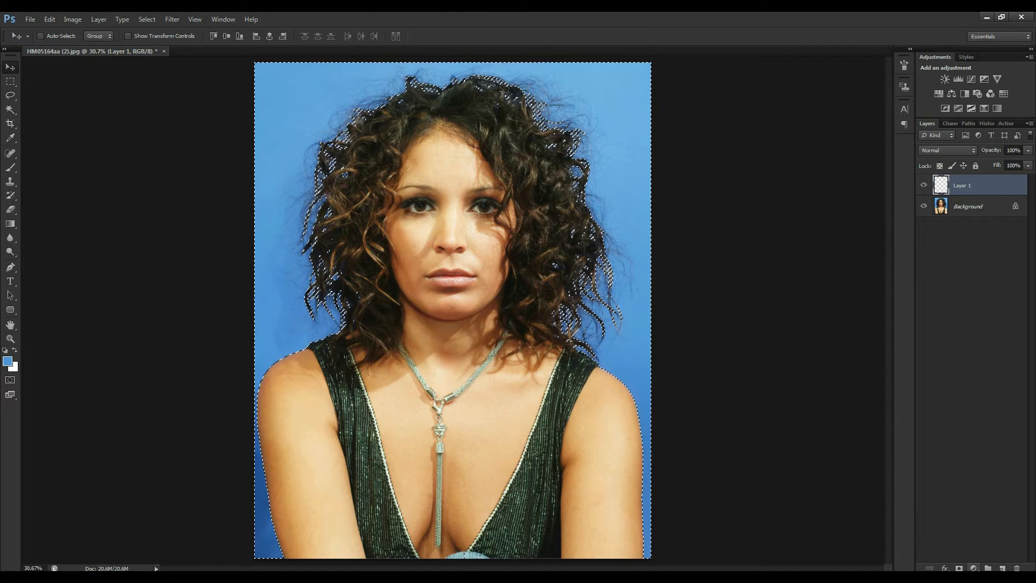
Recolour the selected backdrop pink with a Hue/Saturation adjustment layer at hue +119 and compare it with the original photo.
click(973, 568)
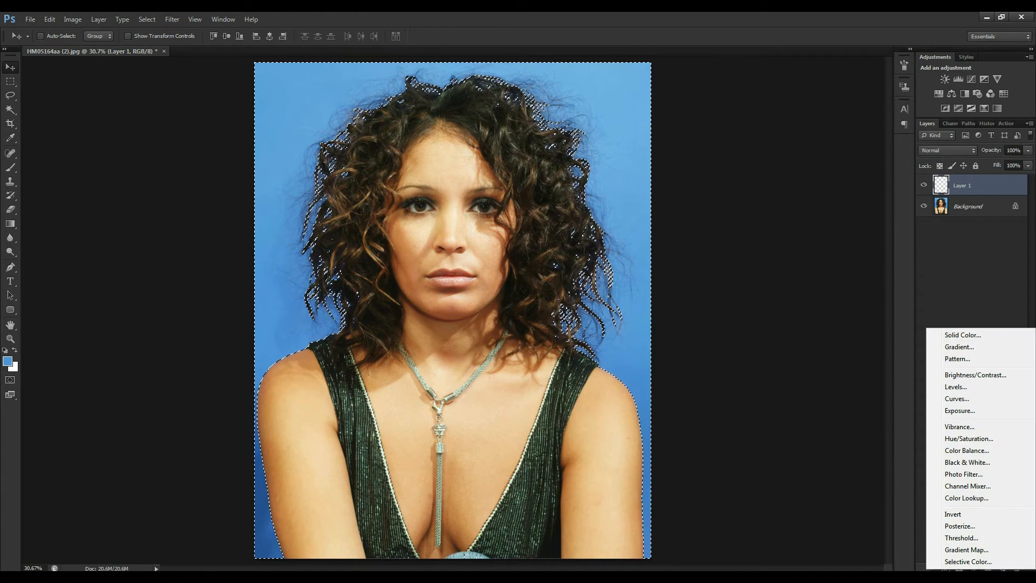
click(974, 443)
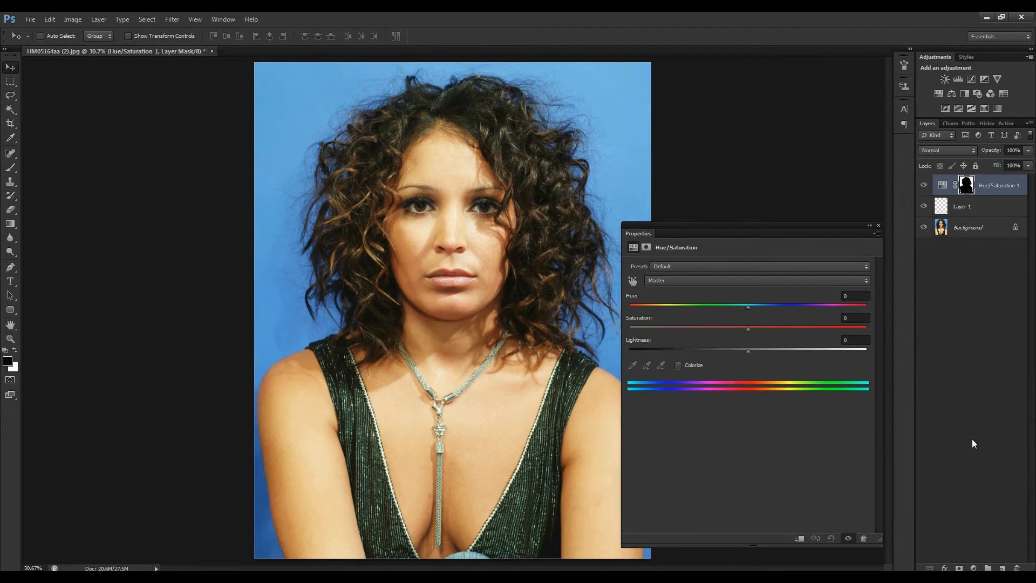
click(635, 299)
drag(741, 307, 624, 312)
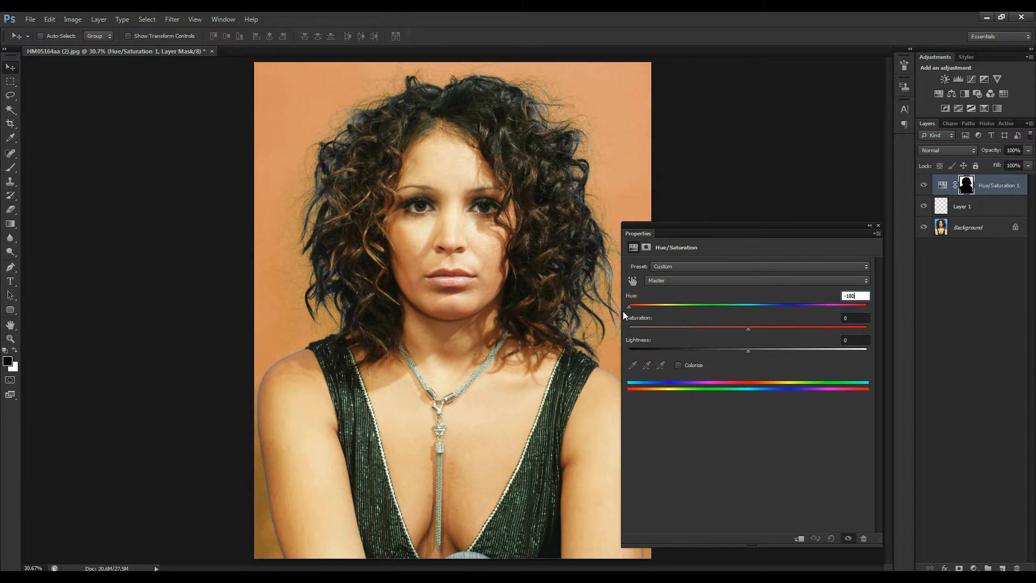
drag(631, 312, 837, 306)
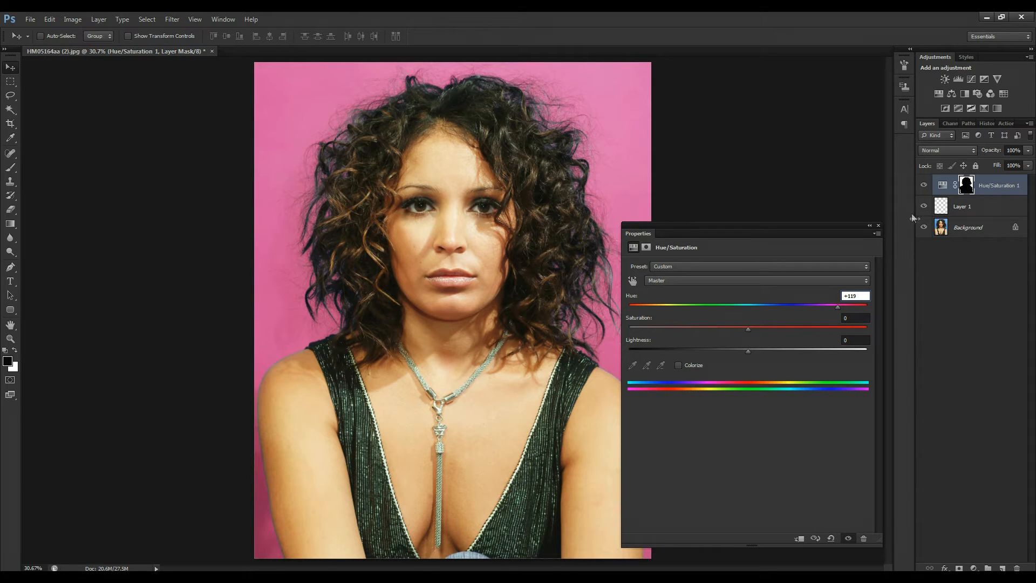
alt+click(923, 228)
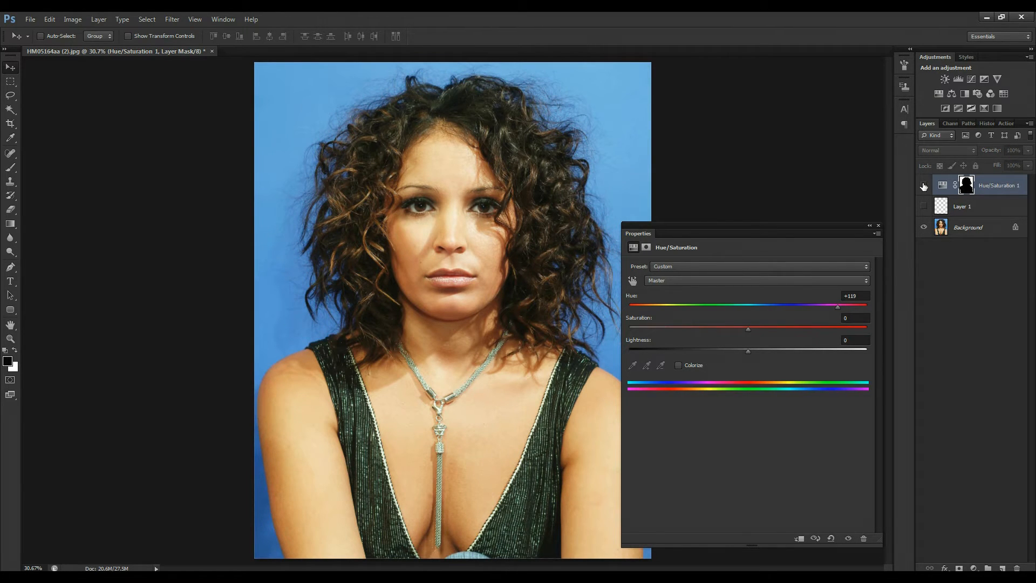
alt+click(924, 187)
click(924, 209)
click(925, 230)
click(925, 230)
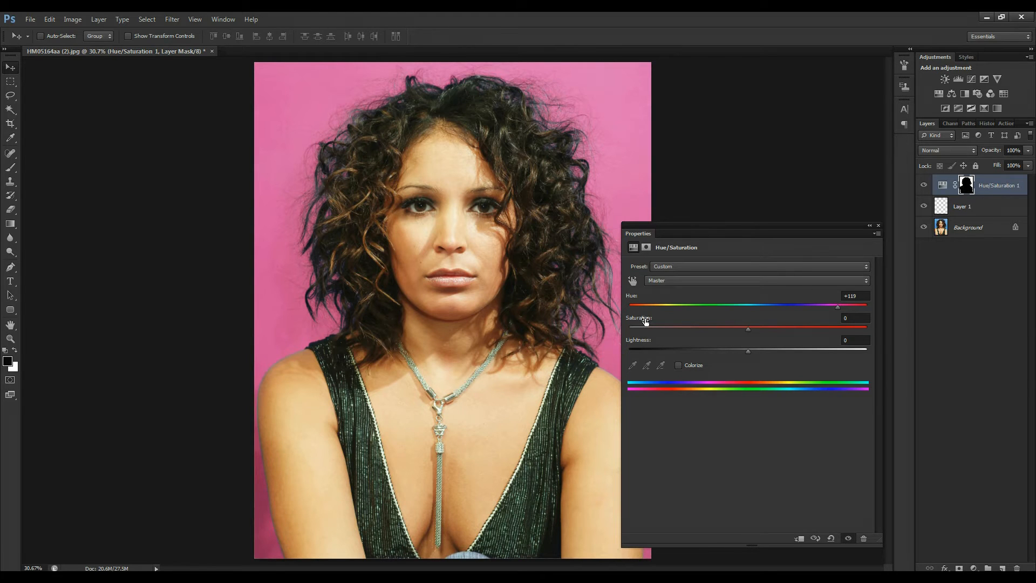
Turn the backdrop grey by setting the Hue/Saturation adjustment's saturation to -97, trying a fully saturated version on the way.
drag(647, 320, 560, 326)
key(shift+Tab)
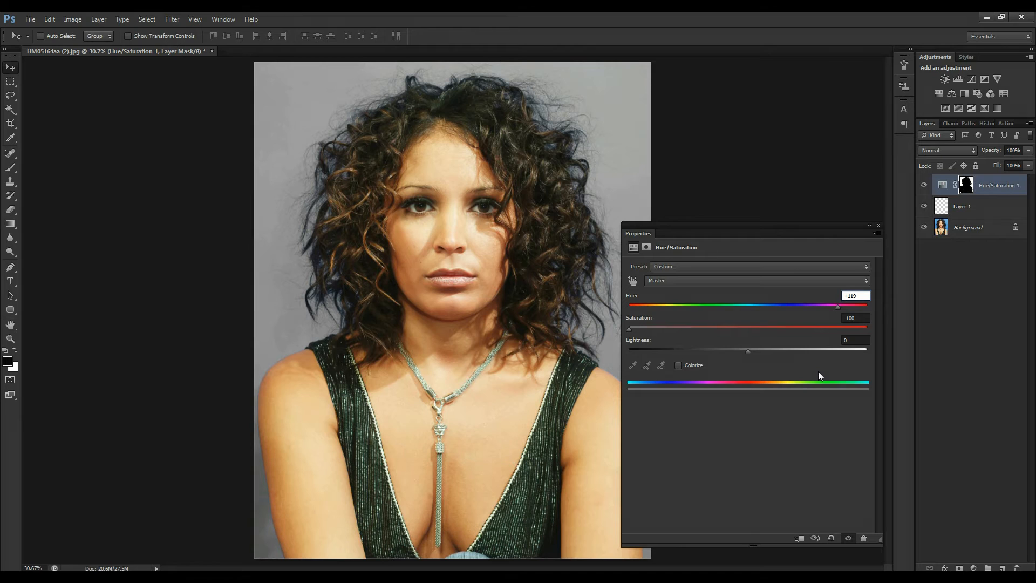
drag(639, 322, 760, 325)
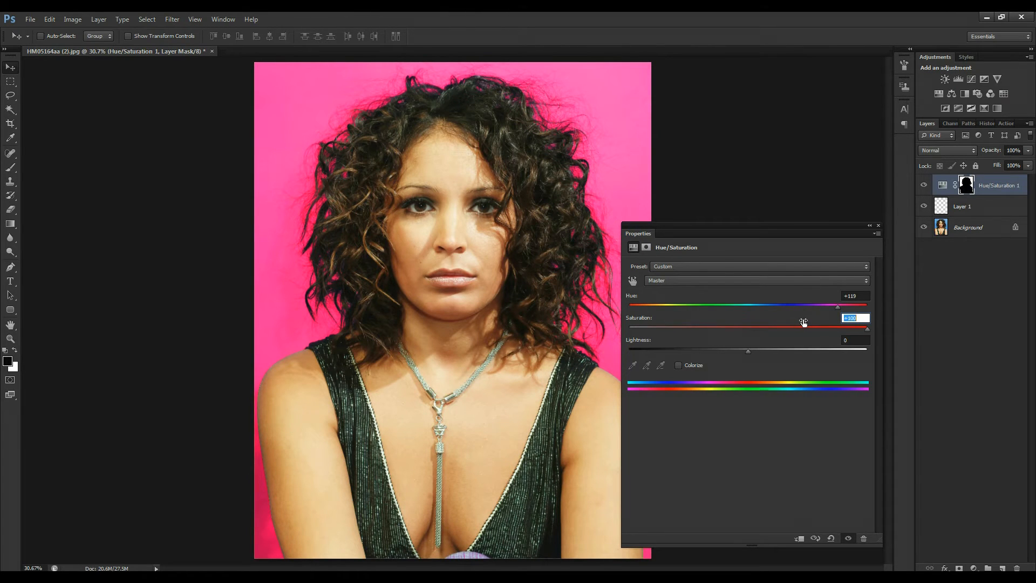
drag(804, 323, 698, 322)
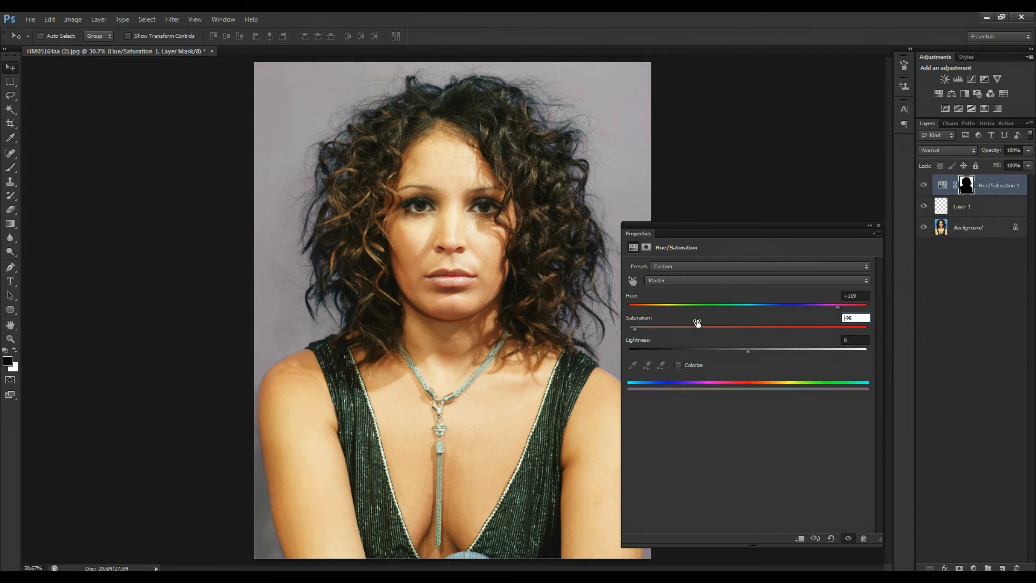
key(shift+Tab)
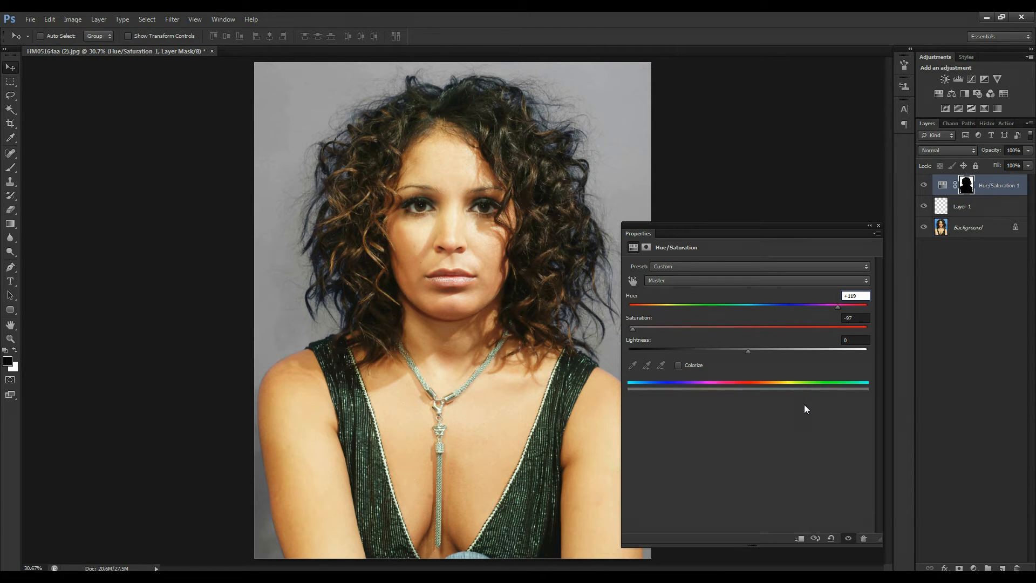
click(878, 226)
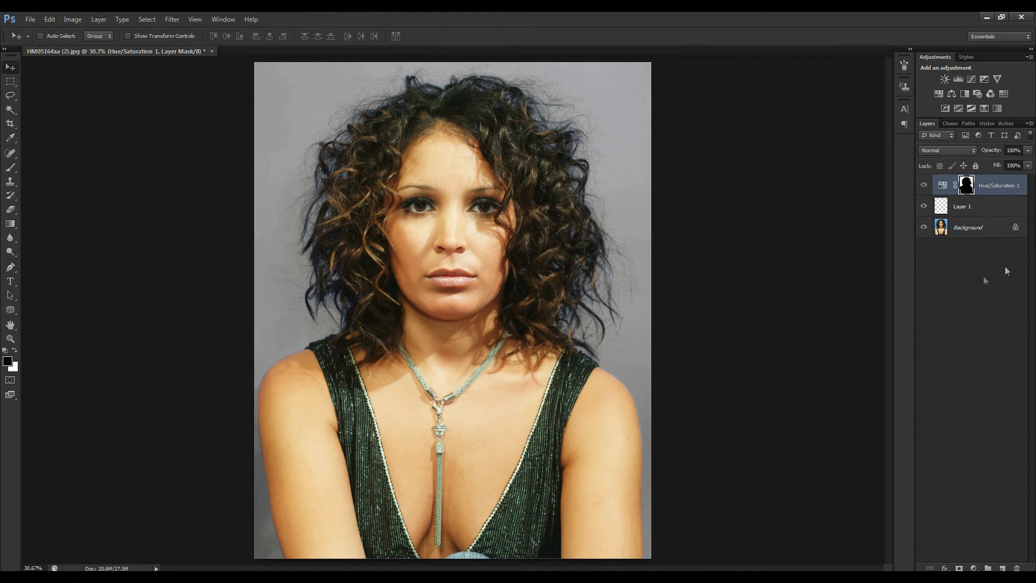
Close the portrait document without saving the changes.
shift+click(991, 227)
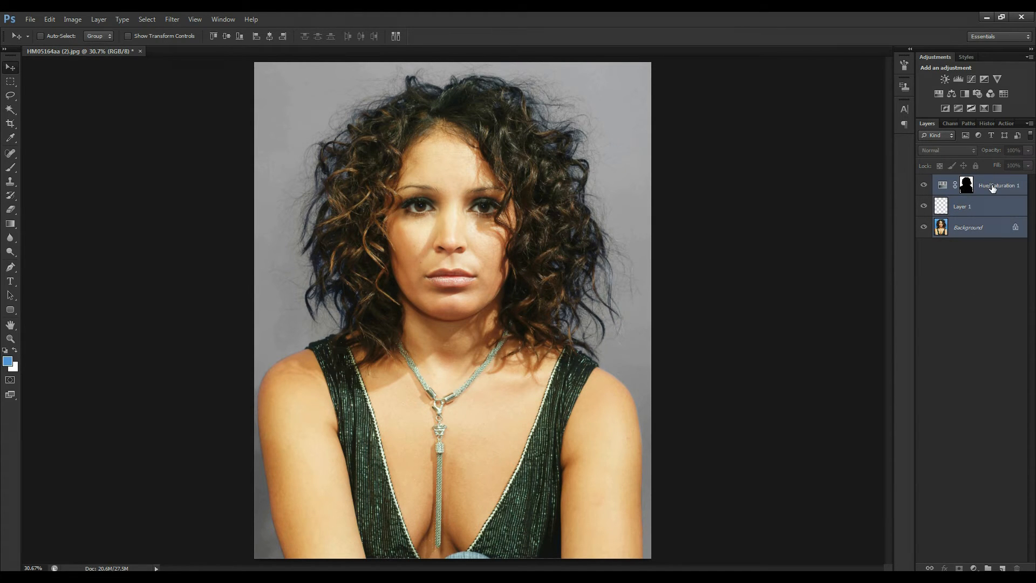
click(140, 51)
click(511, 229)
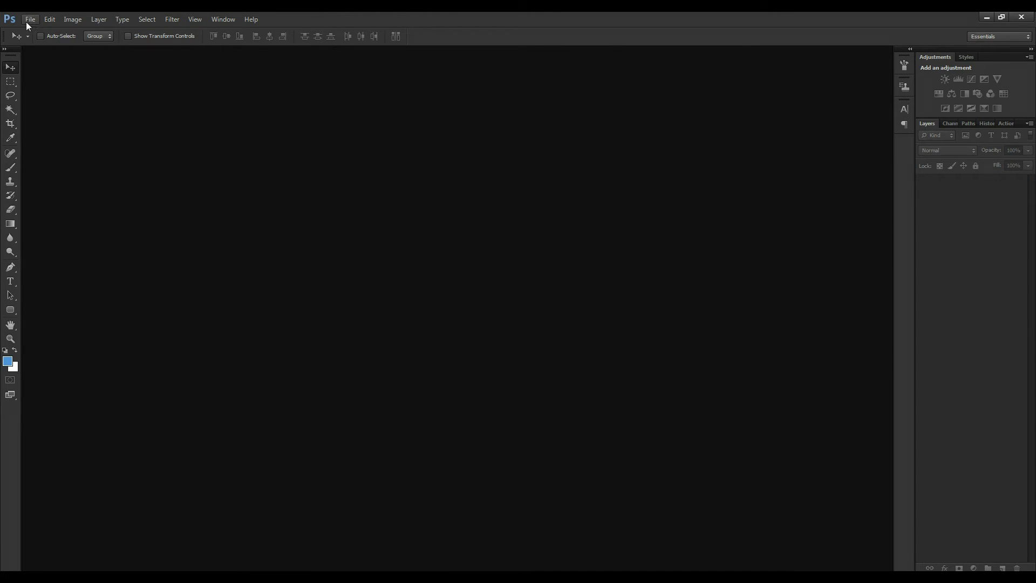
Open PhoneBox.jpg from the Photoshop Tutorial Images folder and fit it to the window.
click(26, 22)
click(39, 44)
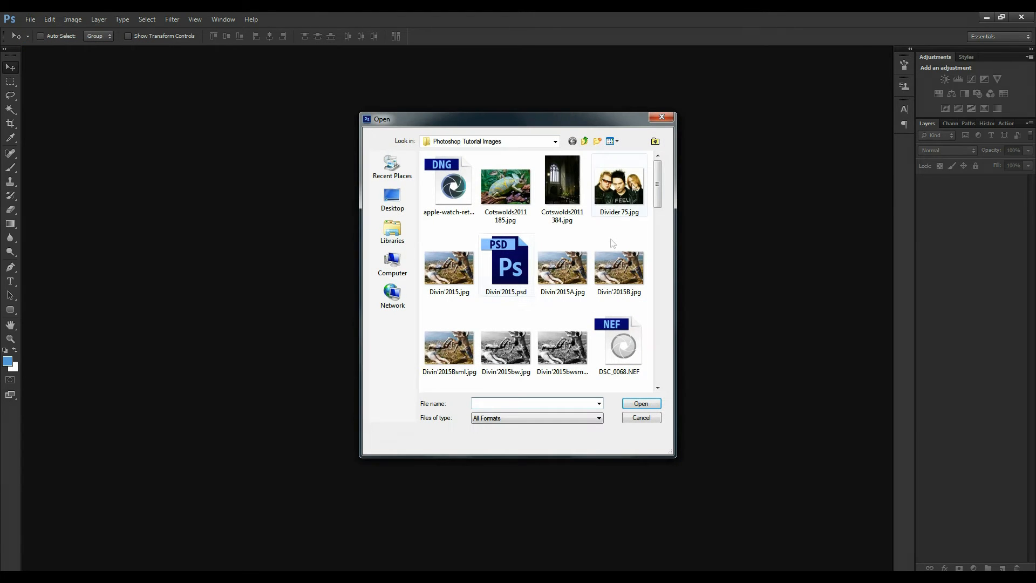
drag(658, 204, 661, 336)
click(628, 249)
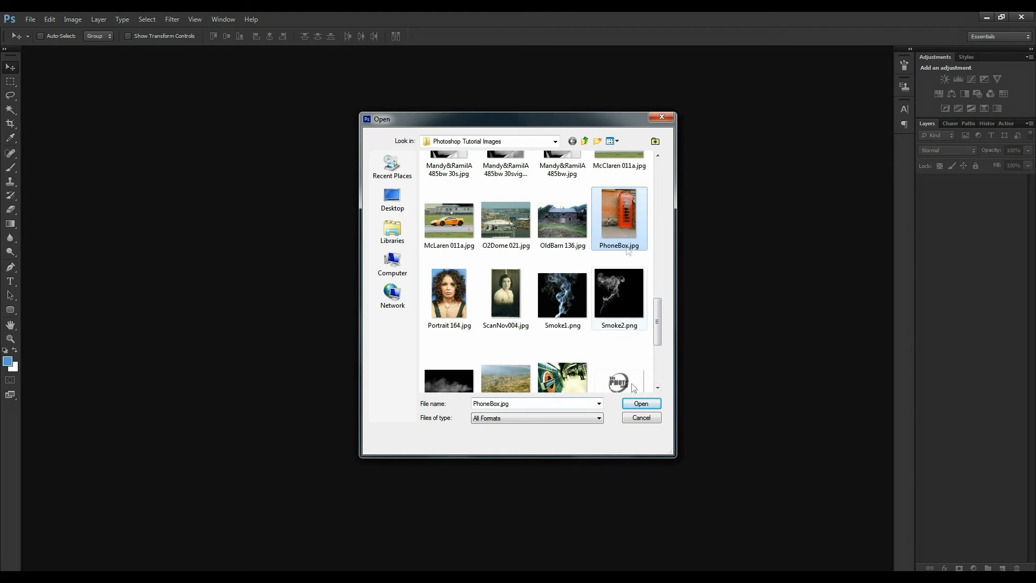
click(642, 404)
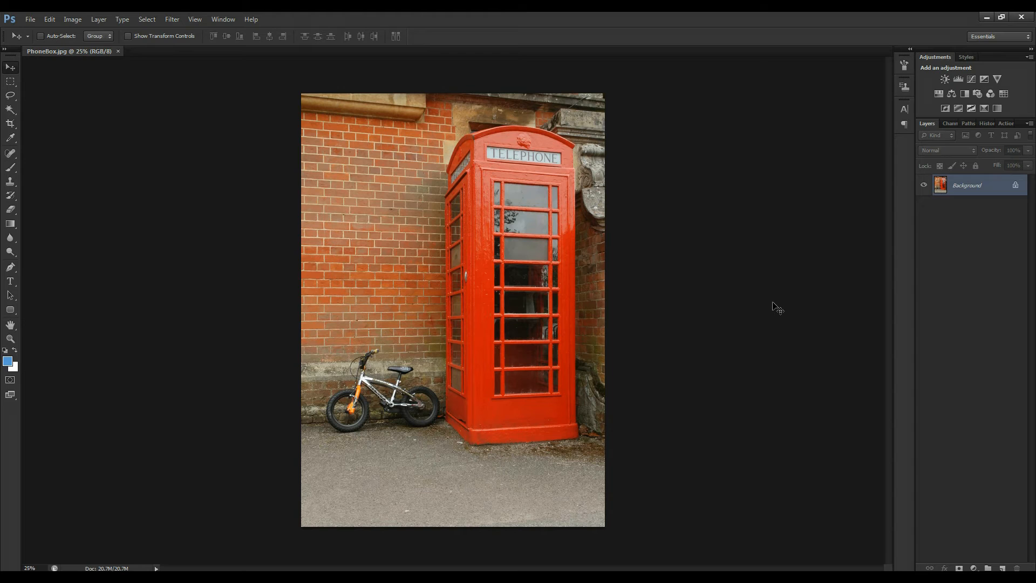
key(ctrl+0)
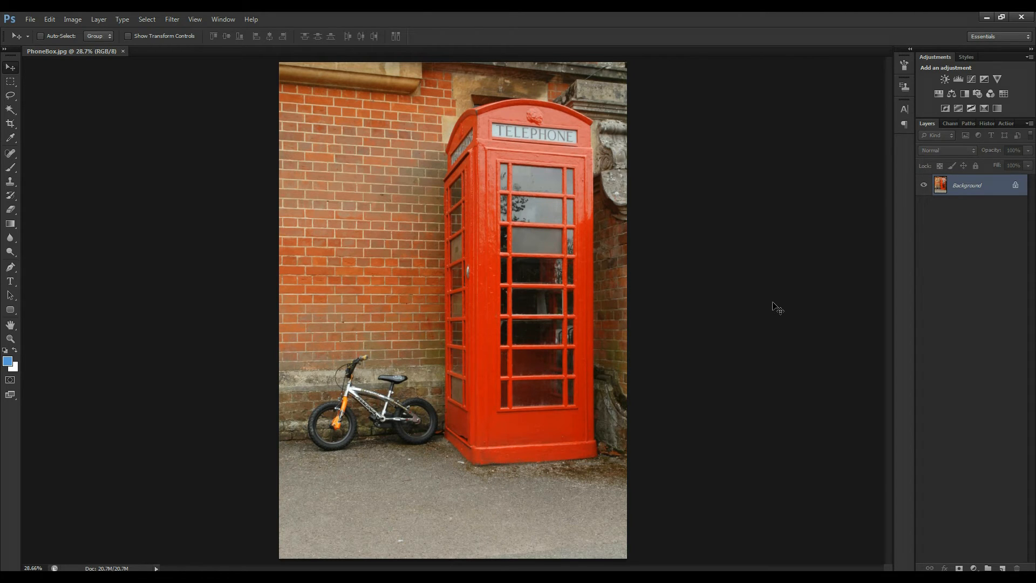
Add a blank layer and start a Color Range selection sampled from the phone box's red paint, with fuzziness 114.
click(1003, 569)
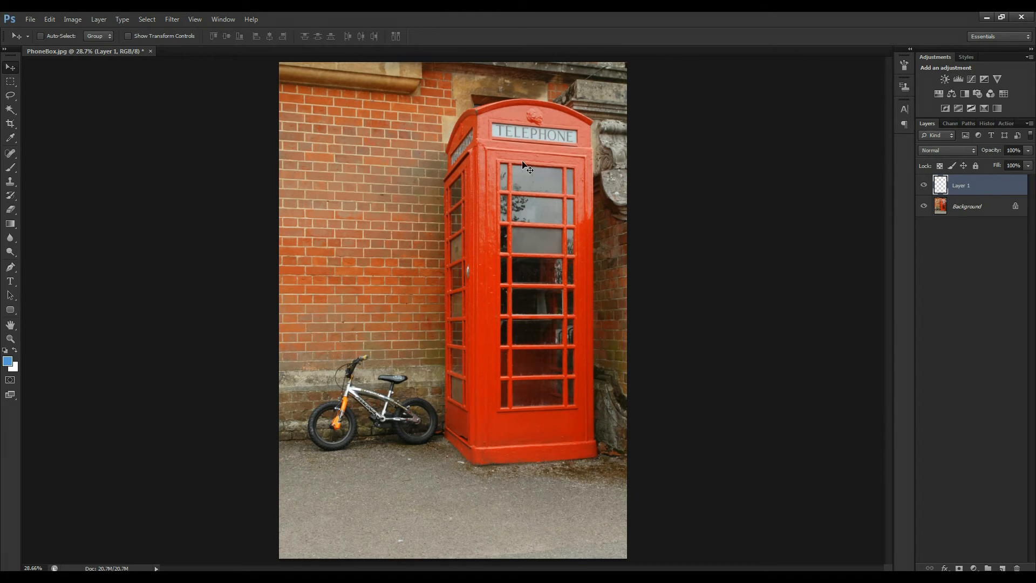
click(147, 19)
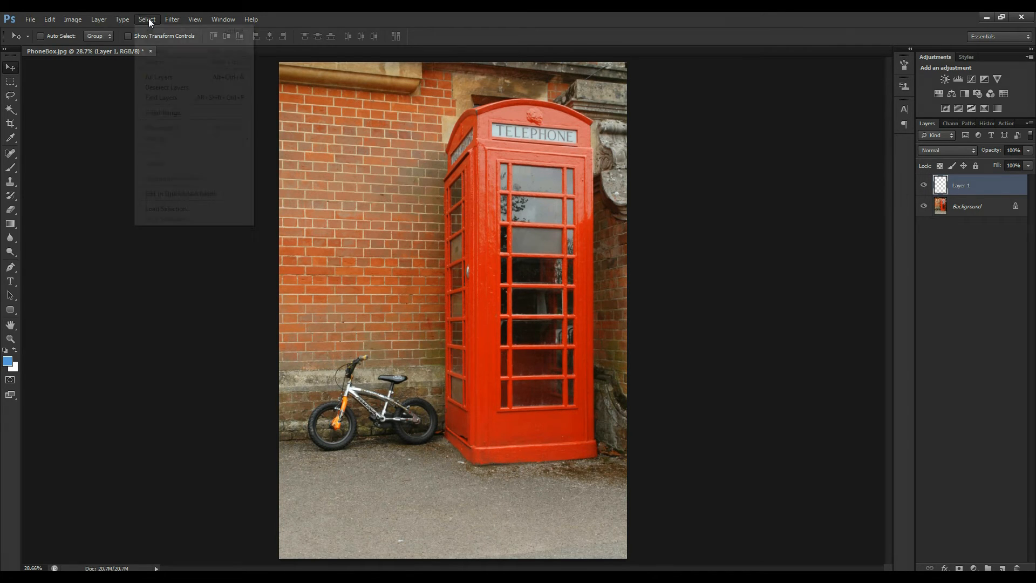
click(169, 114)
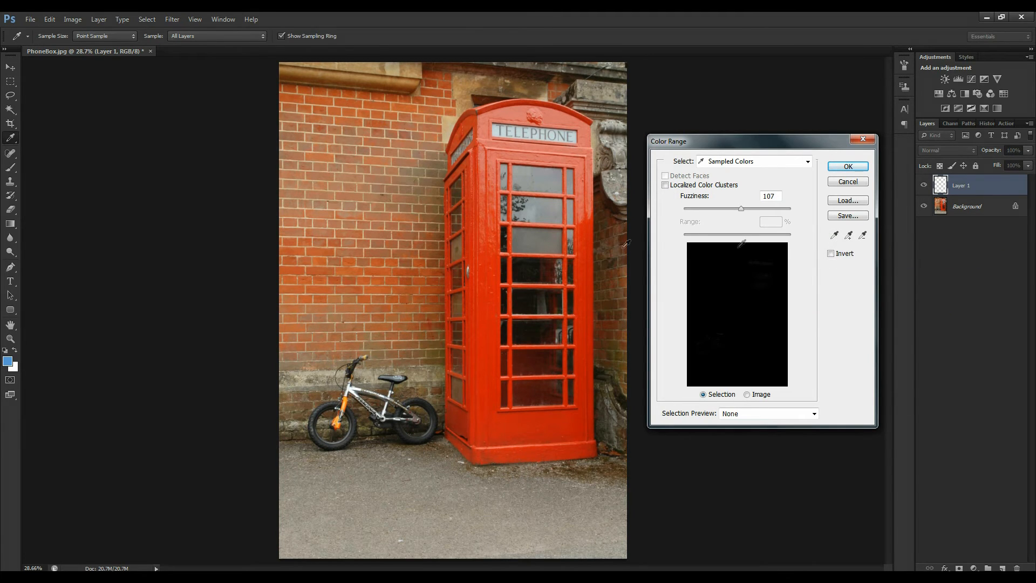
click(485, 271)
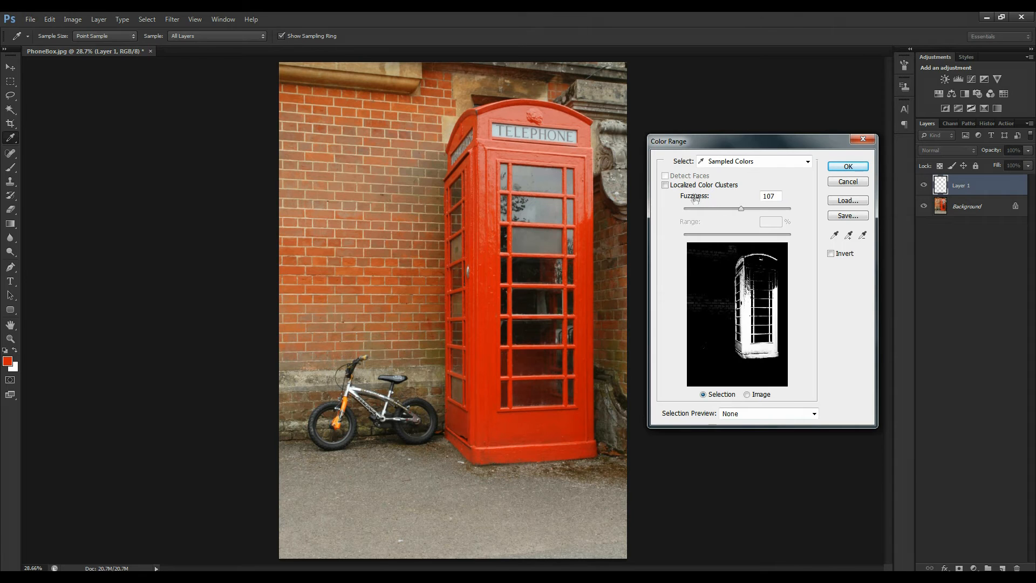
mouse_move(695, 198)
mouse_down()
mouse_move(731, 198)
mouse_move(699, 199)
mouse_up()
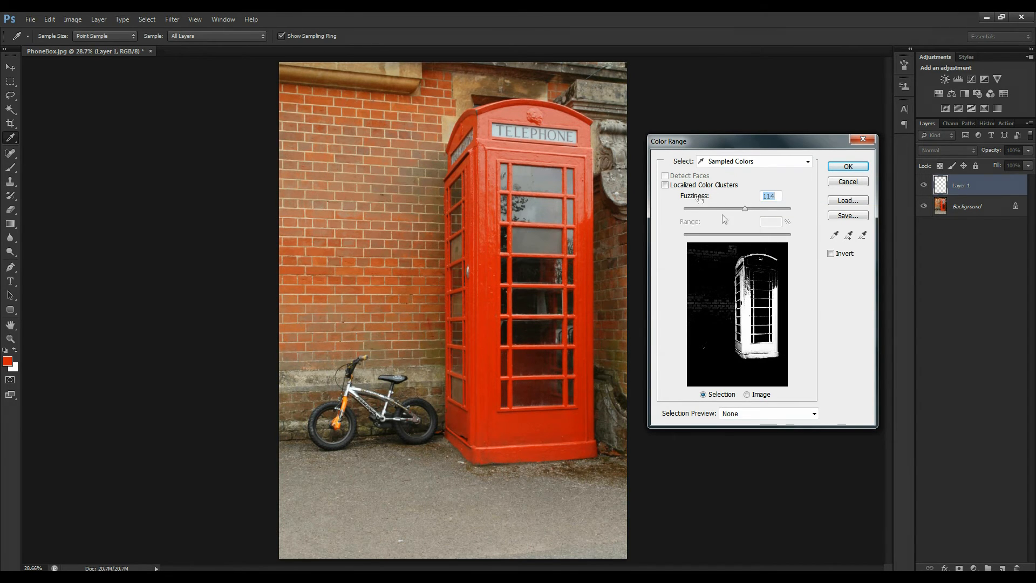
Add the box's lighter roof red and darker lower-side red to the sampled colours, reduce fuzziness to 41 and create the selection.
click(849, 236)
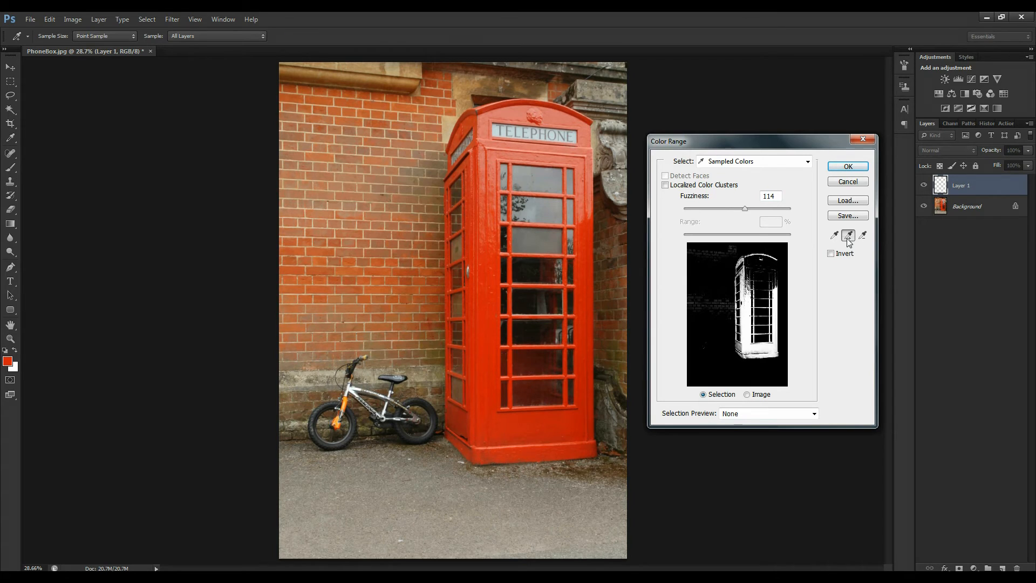
click(557, 122)
click(556, 122)
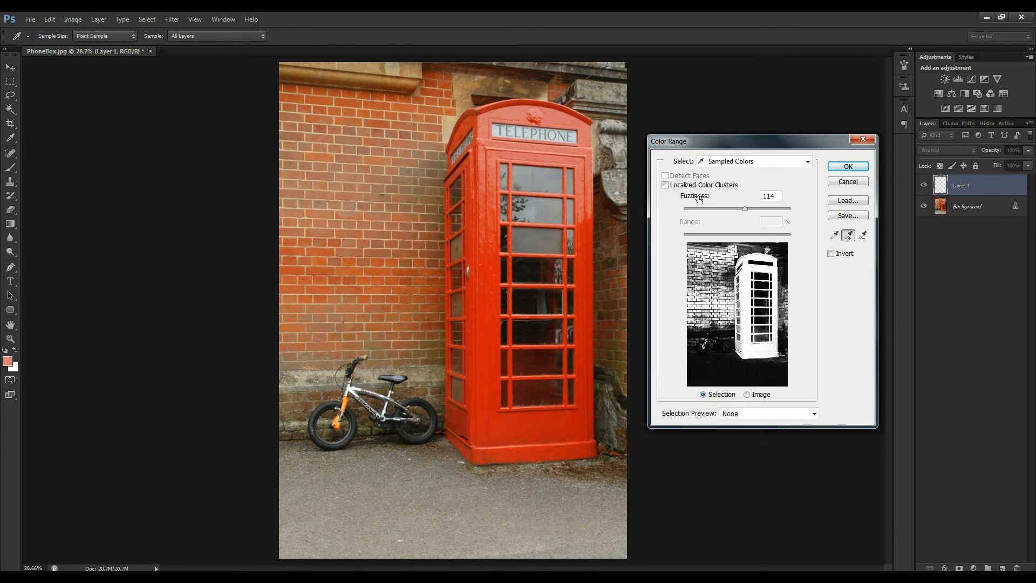
drag(698, 198, 682, 199)
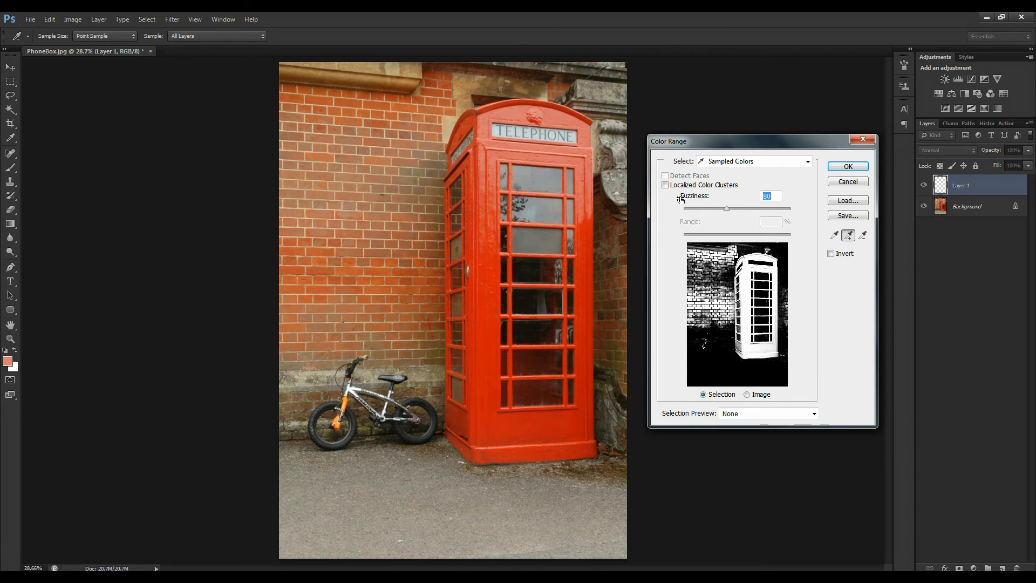
click(462, 420)
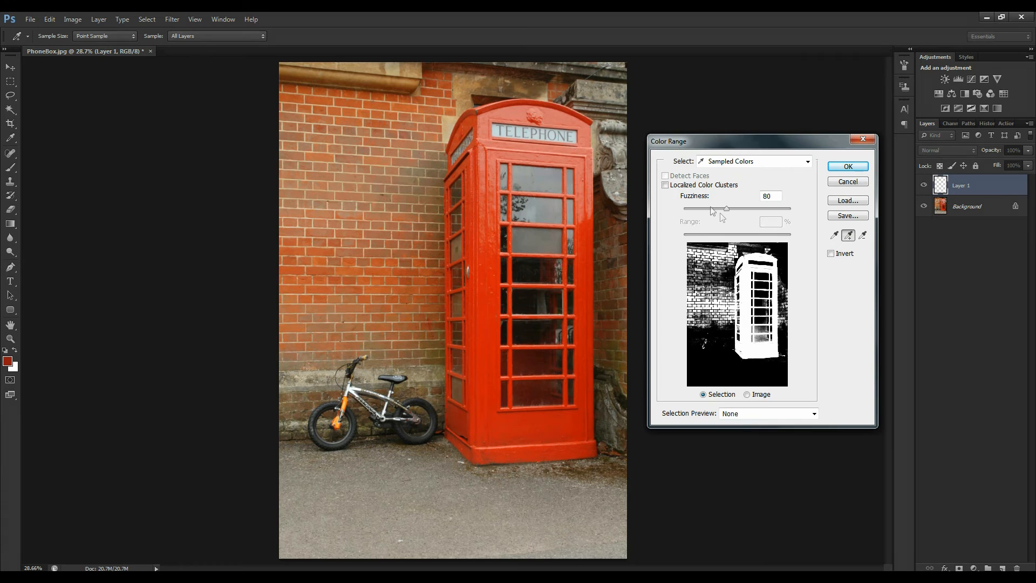
drag(702, 196, 681, 197)
drag(681, 197, 683, 199)
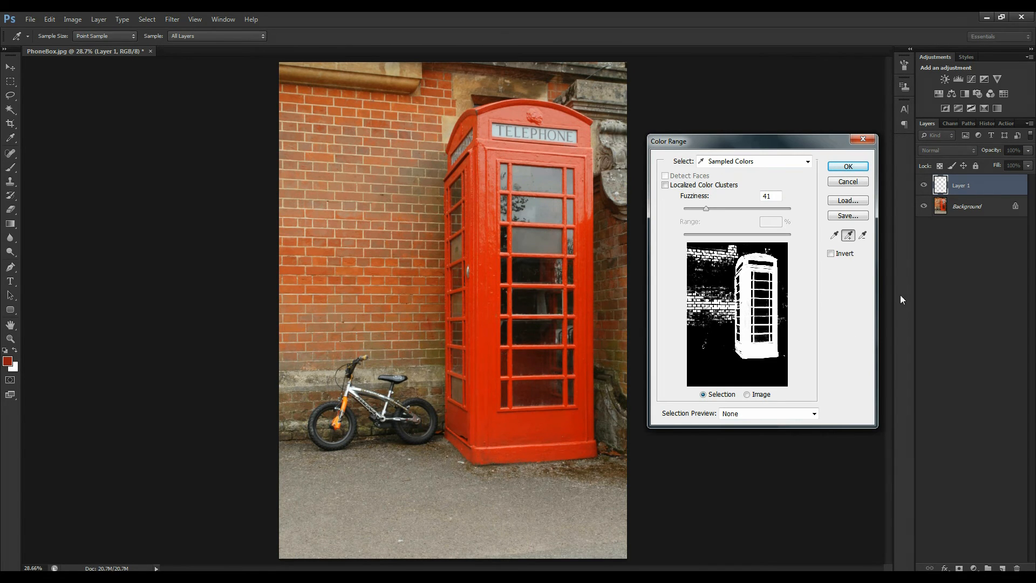
click(848, 167)
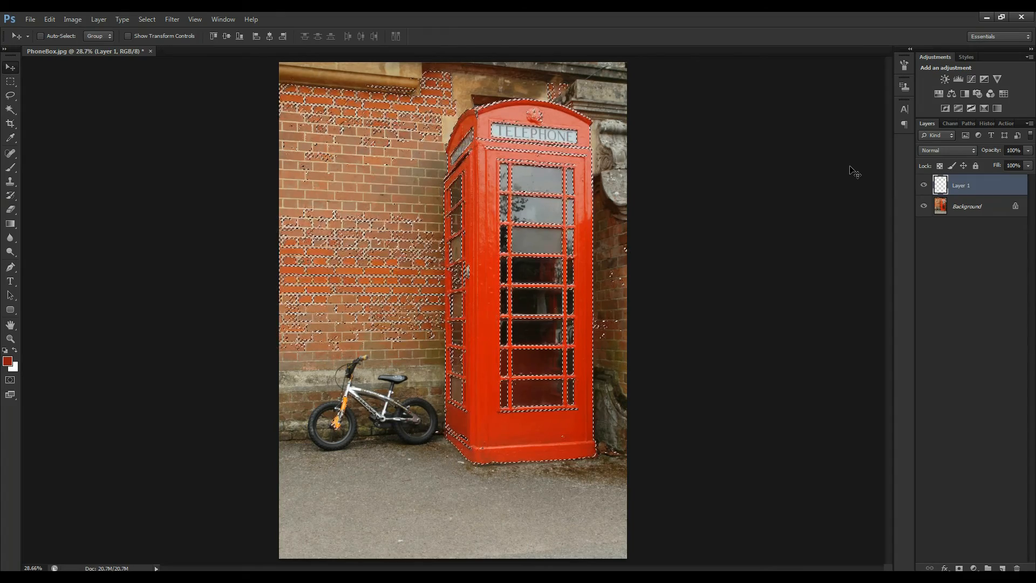
Recolour the selected phone box blue with a Hue/Saturation adjustment layer at hue -133, trying green at +71 on the way.
click(939, 94)
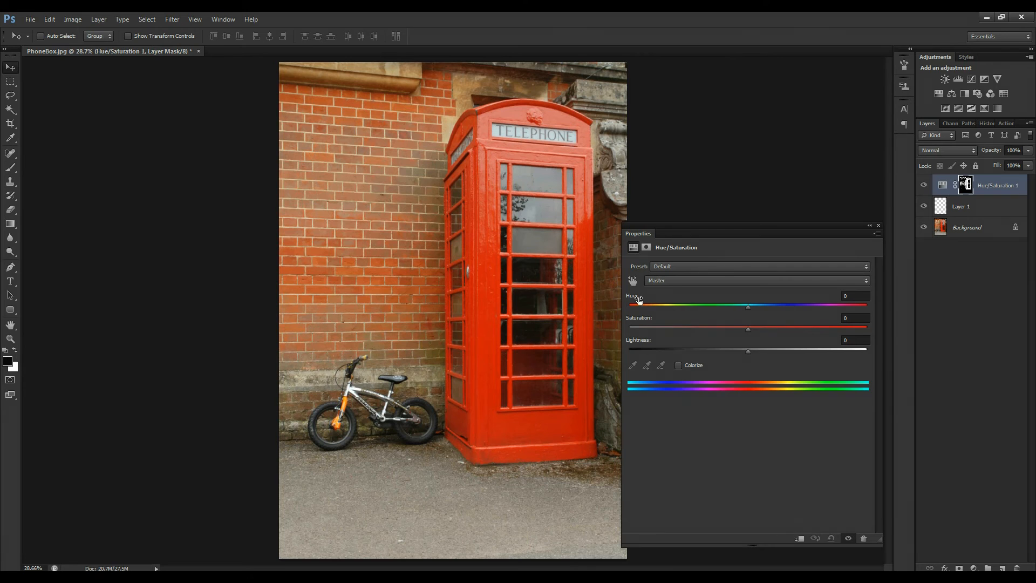
drag(634, 297, 673, 298)
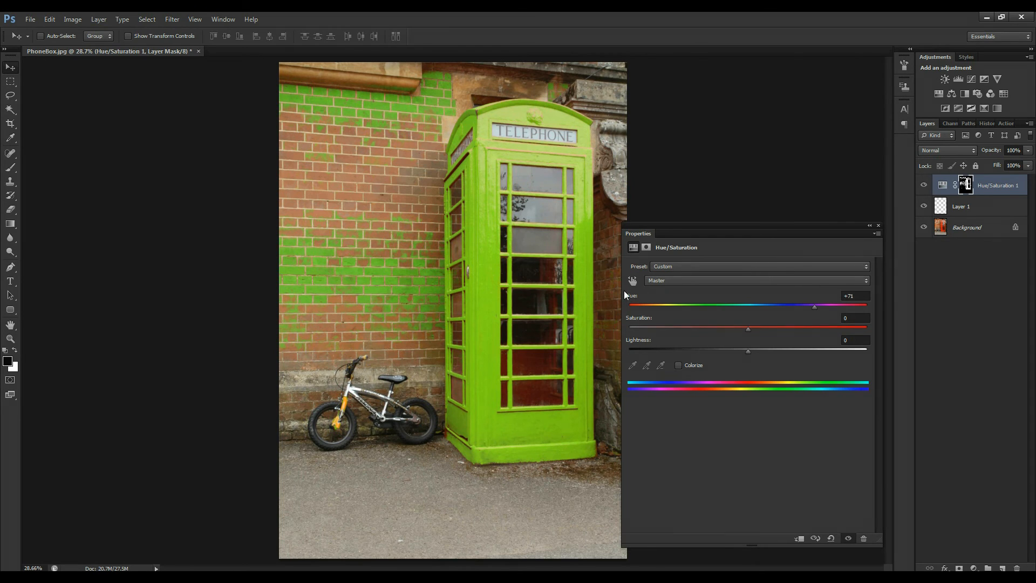
drag(633, 298, 554, 297)
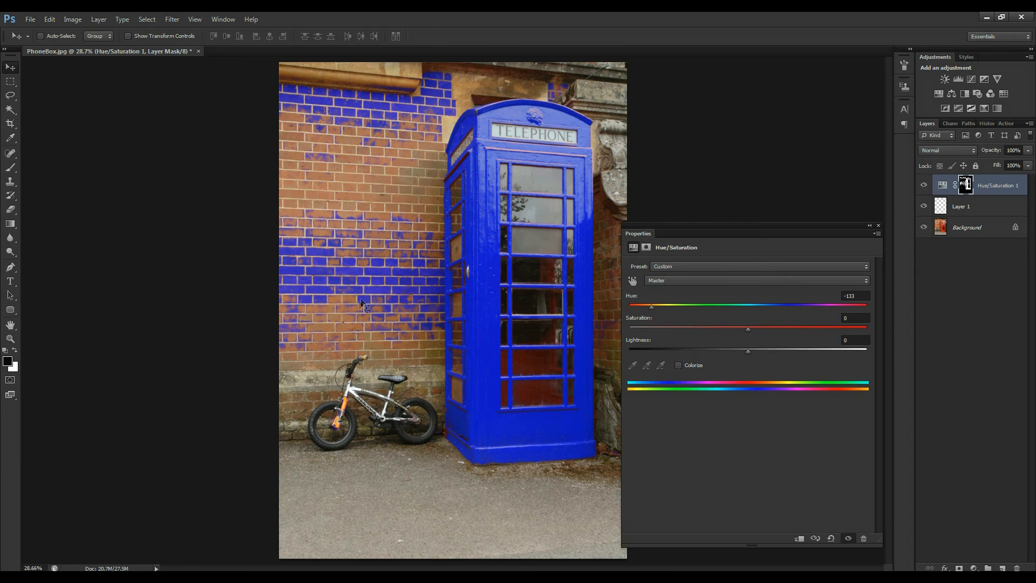
click(879, 225)
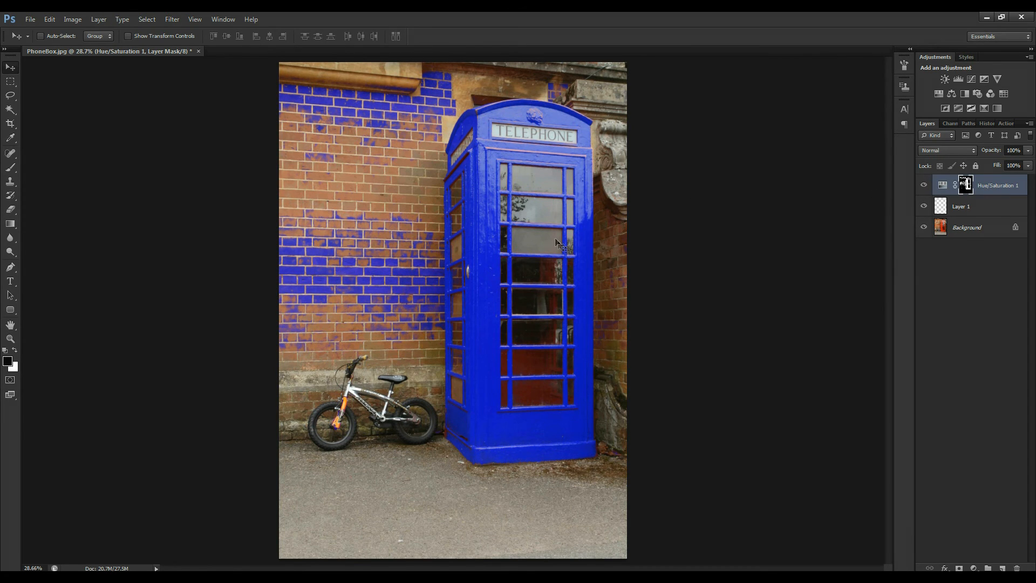
Paint black with the 150 px brush on the adjustment's layer mask to remove the blue from the brick wall around the box.
key(b)
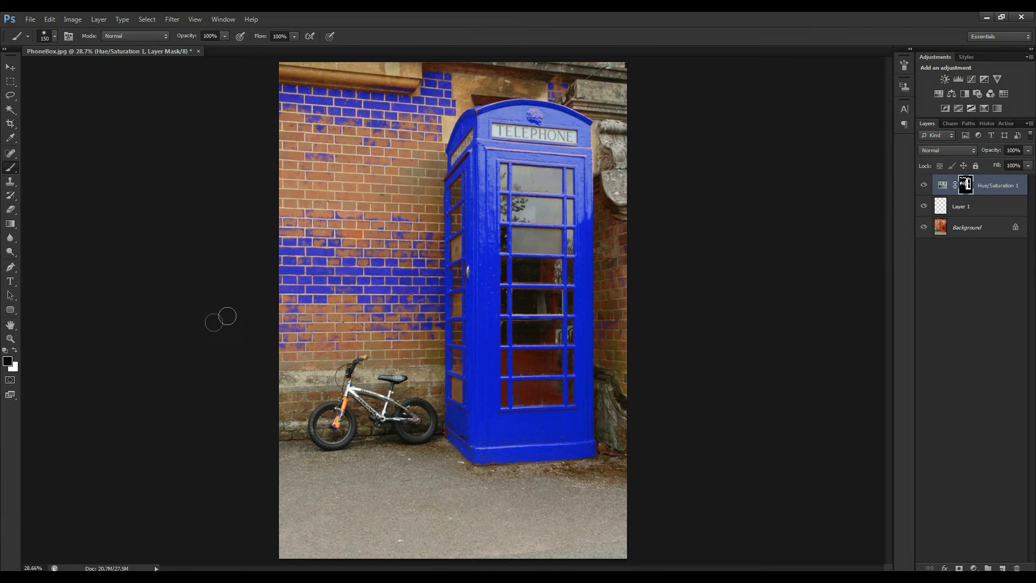
click(346, 279)
mouse_move(341, 294)
mouse_down()
mouse_move(339, 260)
mouse_move(319, 262)
mouse_move(301, 334)
mouse_move(286, 245)
mouse_move(282, 298)
mouse_move(312, 214)
mouse_move(318, 227)
mouse_move(339, 219)
mouse_up()
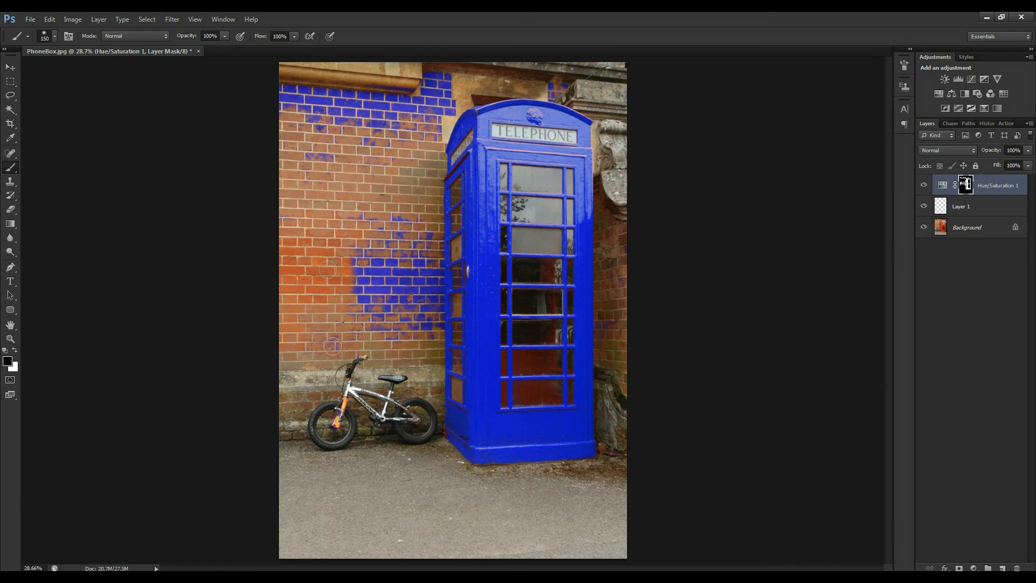
mouse_move(361, 324)
mouse_down()
mouse_move(367, 254)
mouse_move(370, 277)
mouse_move(376, 264)
mouse_move(366, 208)
mouse_move(363, 264)
mouse_move(365, 233)
mouse_move(375, 263)
mouse_move(401, 272)
mouse_move(389, 265)
mouse_move(393, 356)
mouse_move(410, 329)
mouse_move(419, 336)
mouse_move(423, 324)
mouse_move(428, 342)
mouse_move(432, 264)
mouse_move(431, 280)
mouse_move(403, 220)
mouse_move(387, 253)
mouse_move(408, 223)
mouse_move(422, 244)
mouse_up()
mouse_move(334, 152)
mouse_down()
mouse_move(307, 196)
mouse_move(308, 217)
mouse_move(303, 121)
mouse_move(284, 110)
mouse_move(291, 88)
mouse_move(311, 116)
mouse_move(337, 111)
mouse_move(359, 124)
mouse_move(380, 101)
mouse_move(375, 143)
mouse_move(399, 110)
mouse_move(392, 157)
mouse_move(433, 117)
mouse_move(435, 139)
mouse_move(442, 94)
mouse_move(425, 89)
mouse_up()
drag(564, 89, 556, 92)
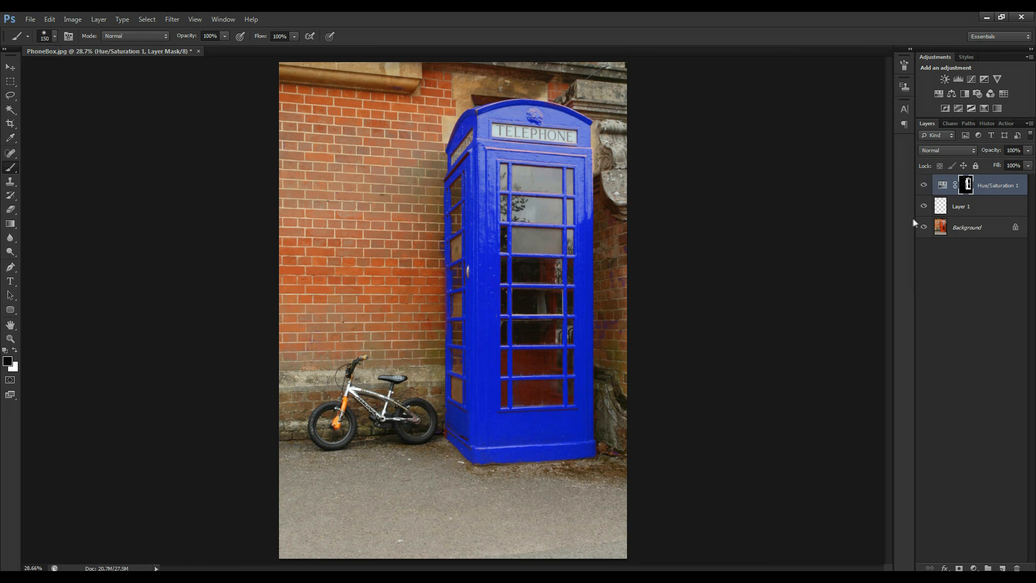
Compare the blue phone box with the original red one by repeatedly hiding and showing the Hue/Saturation layer.
alt+click(924, 229)
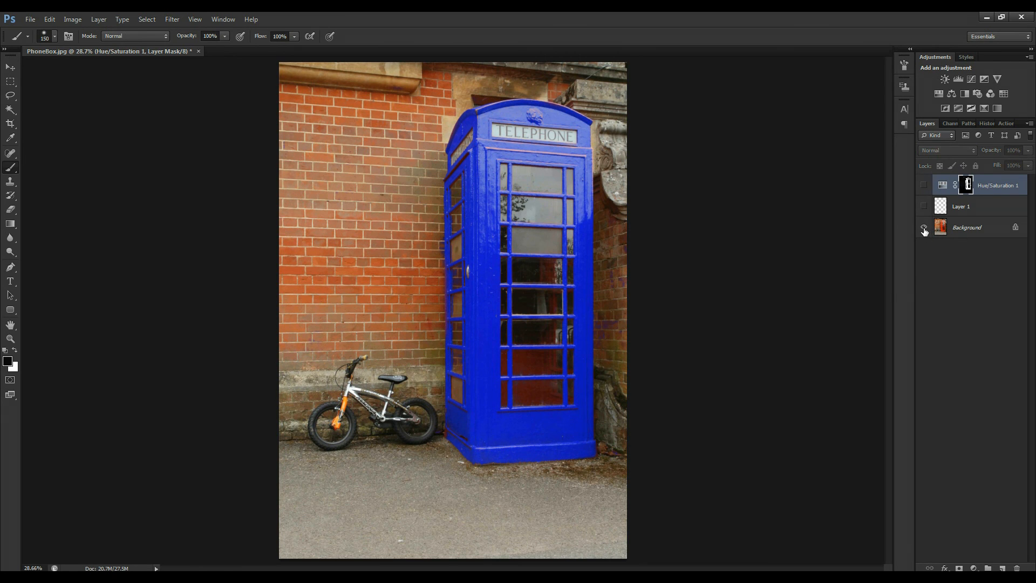
click(924, 186)
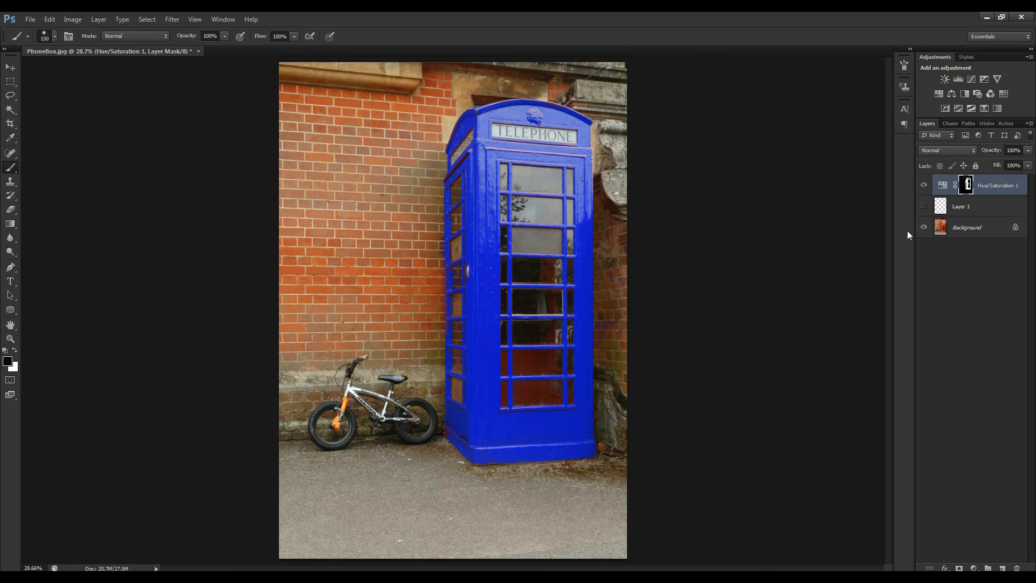
click(925, 185)
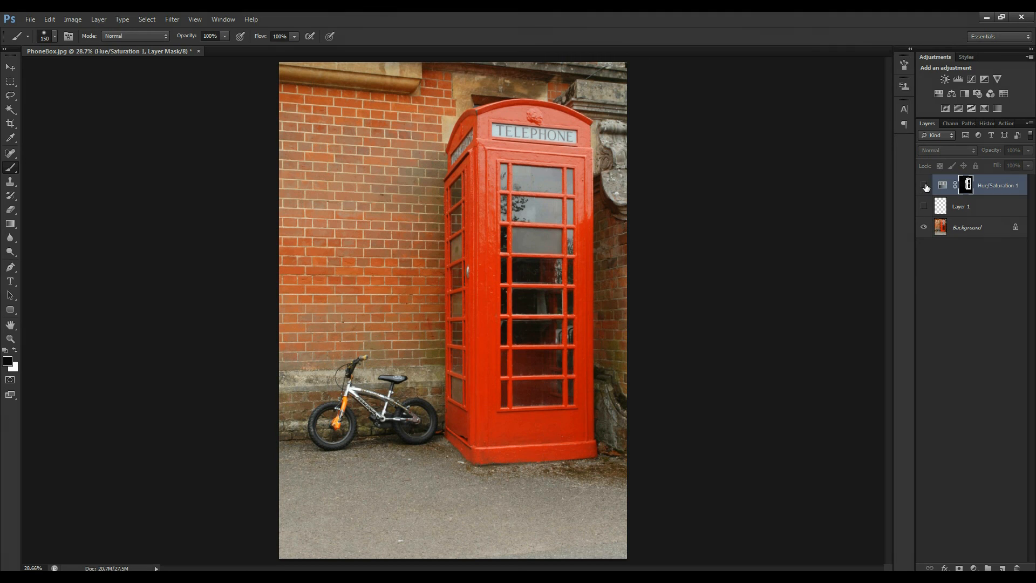
click(924, 185)
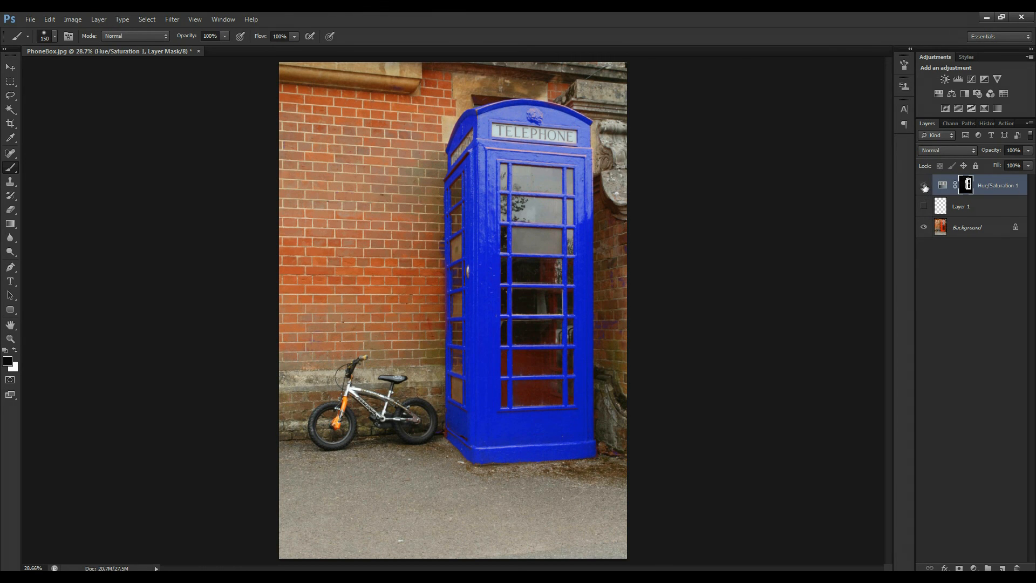
click(924, 186)
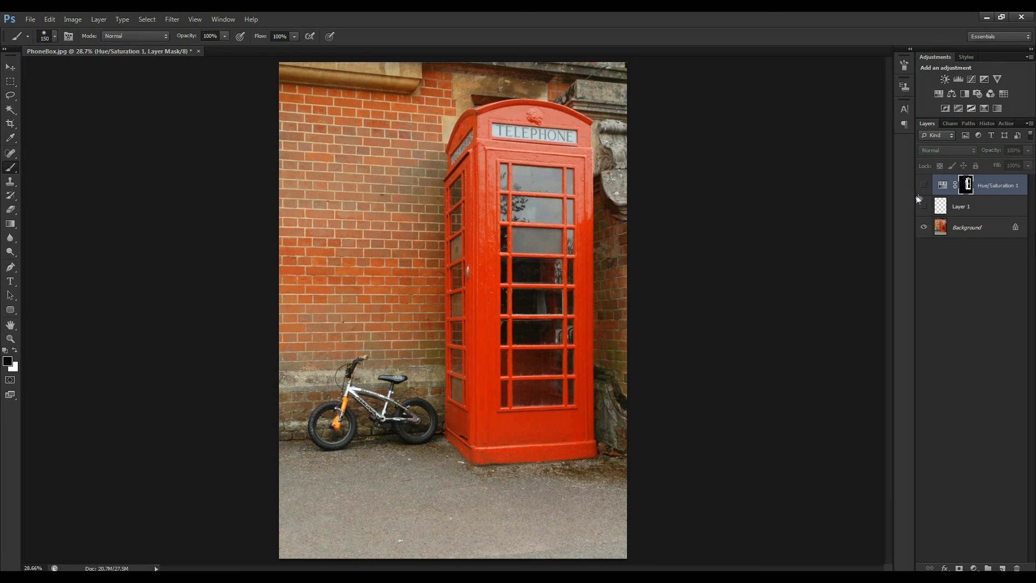
click(924, 187)
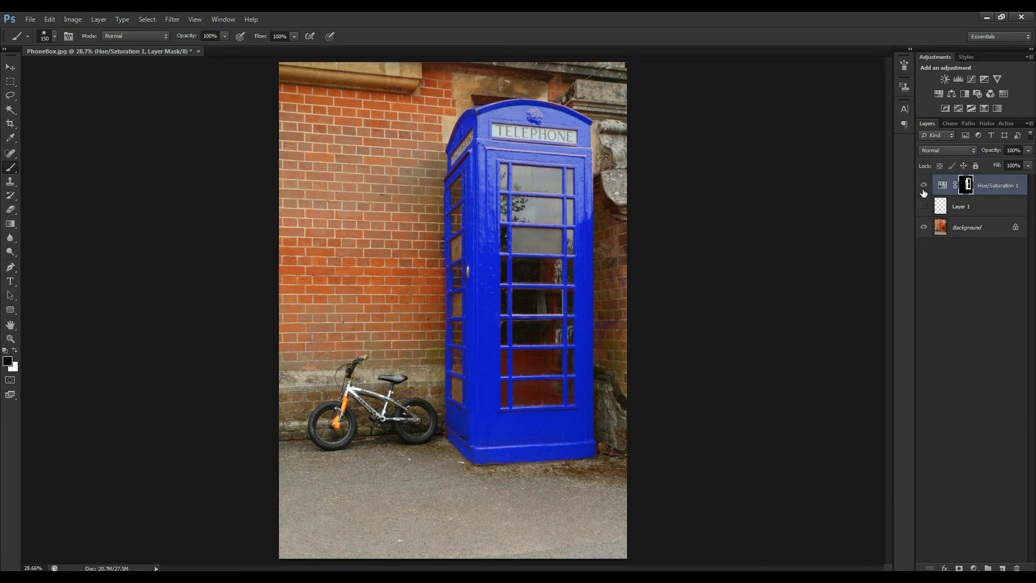
click(925, 187)
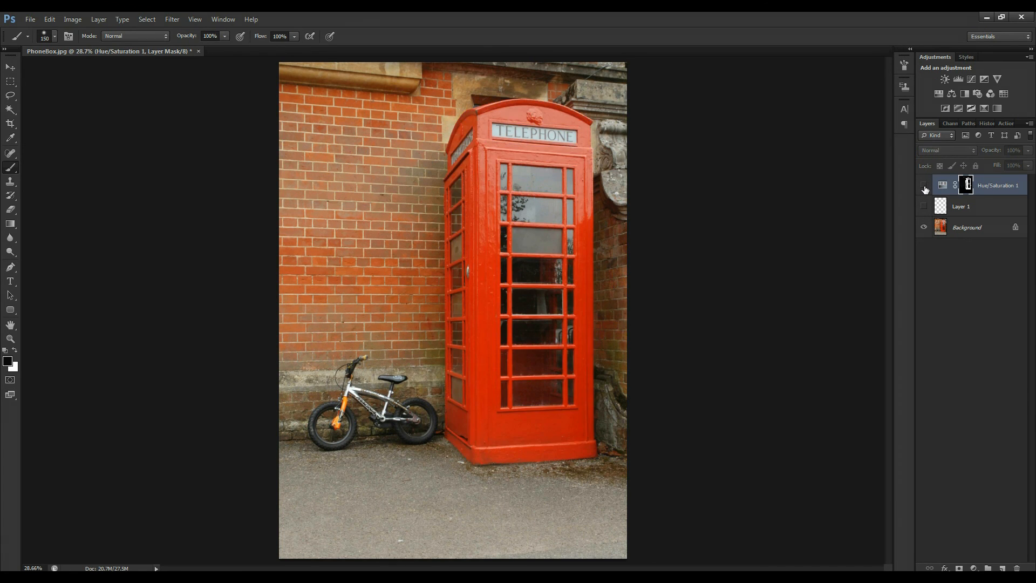
click(924, 188)
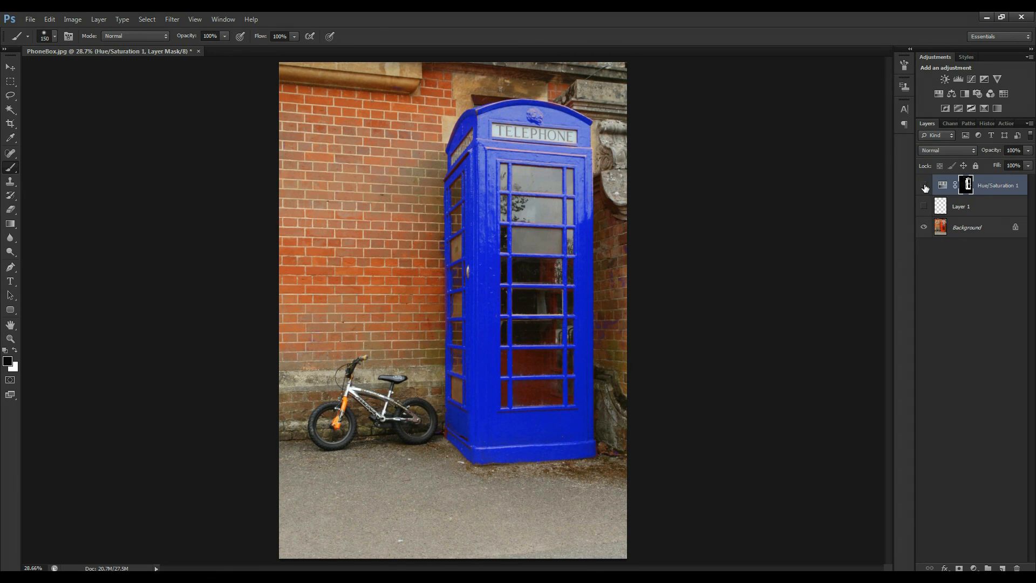
click(925, 187)
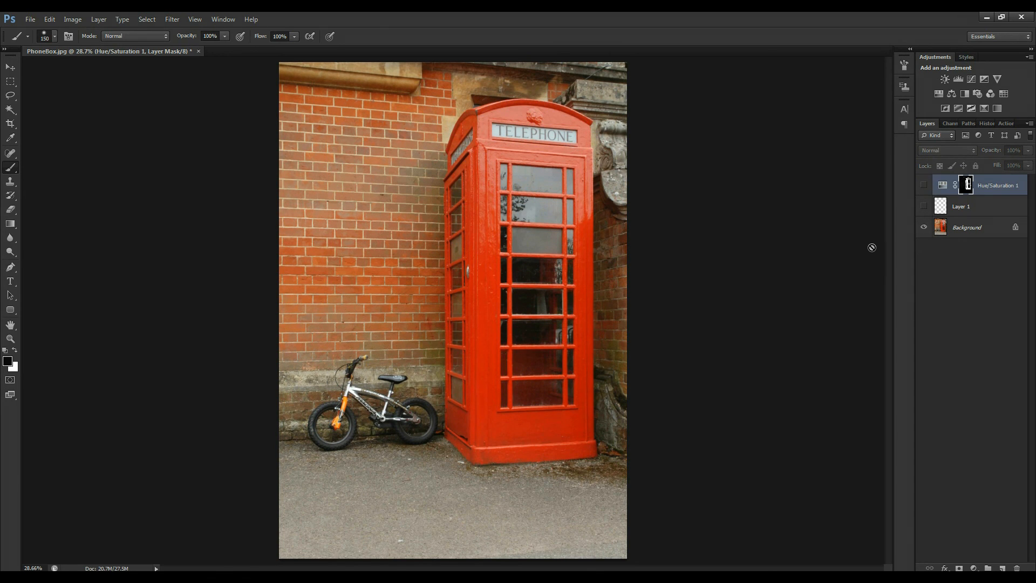